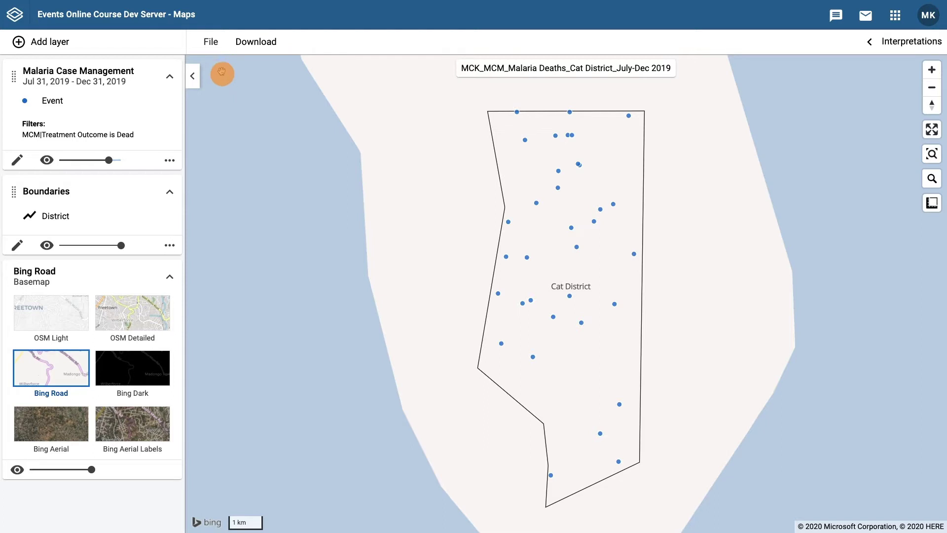
Open the File menu of the Cat District malaria deaths map.
left_click(211, 44)
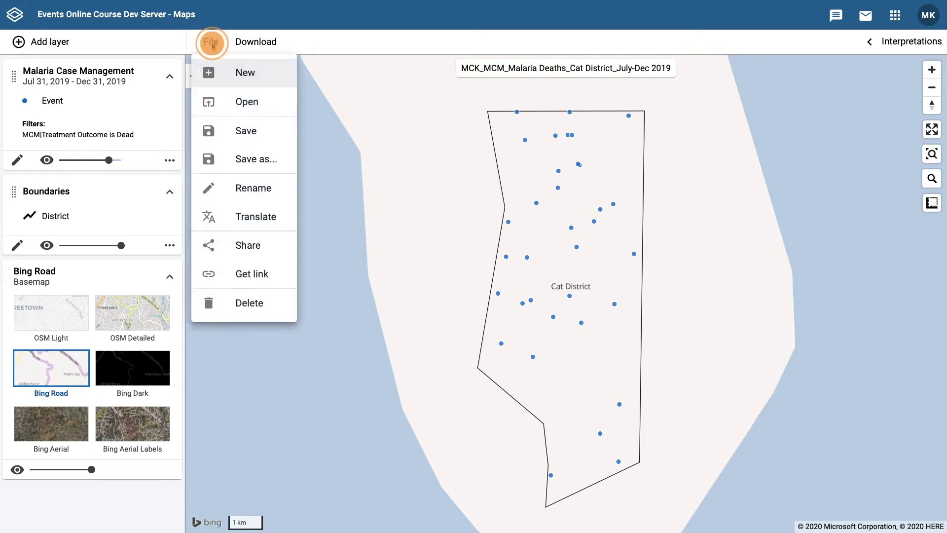
Start a new map on the Bing Road basemap and bring up the layer type choices.
left_click(218, 73)
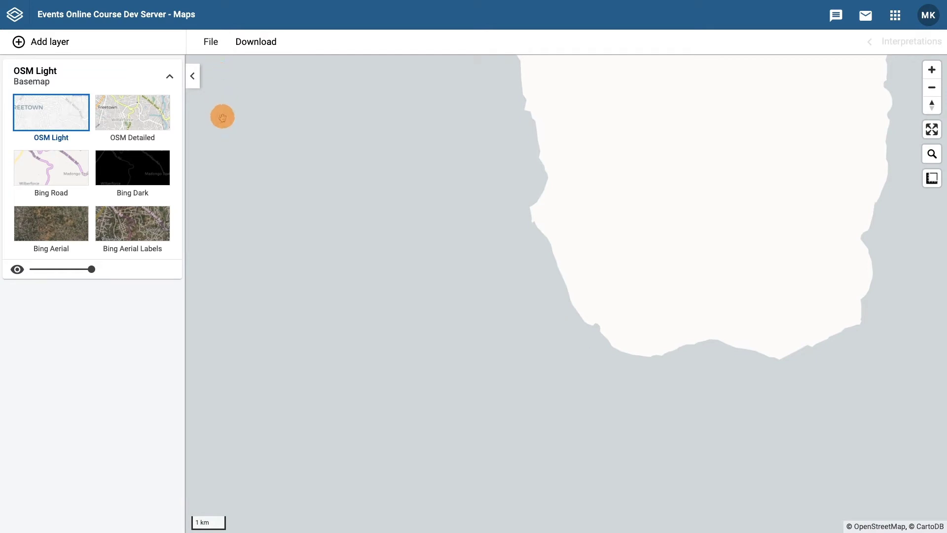
left_click(63, 177)
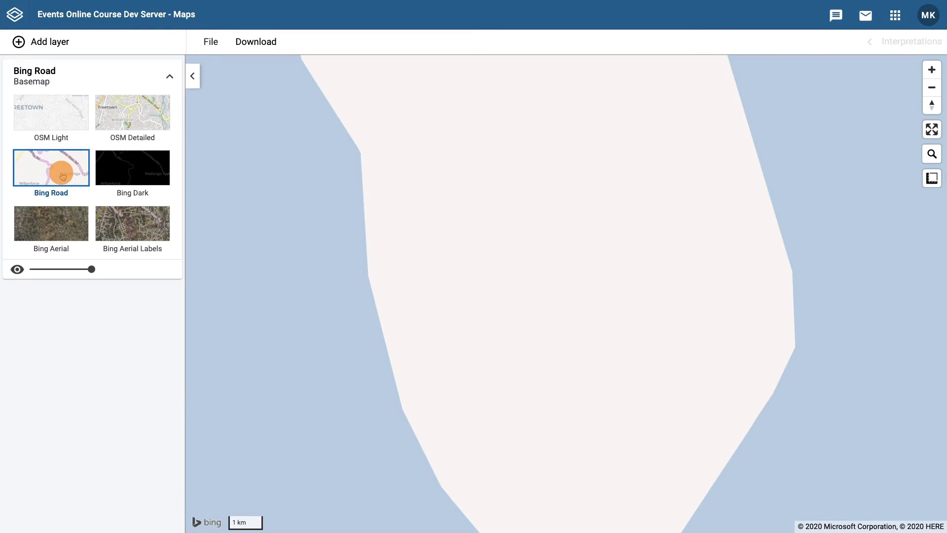
left_click(94, 44)
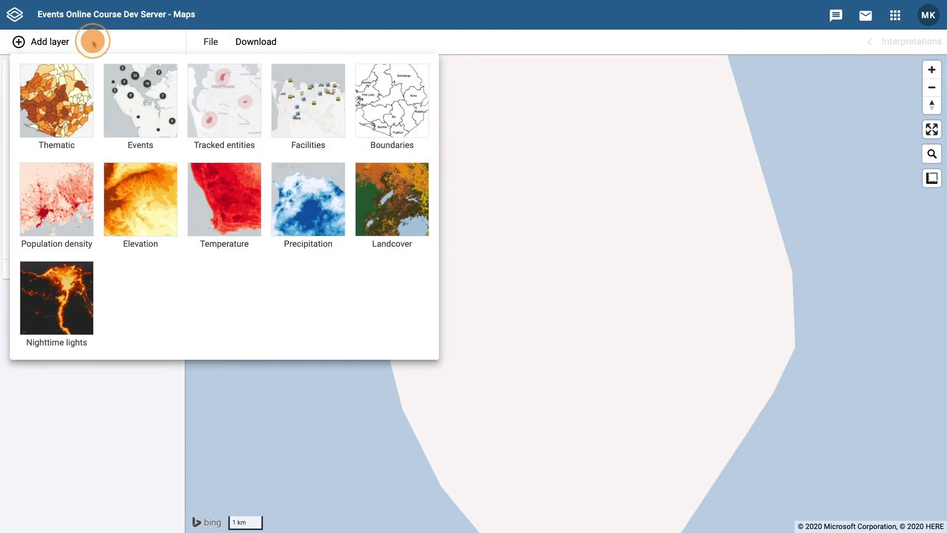
Add a Boundaries layer for Trainingland at District level.
left_click(380, 117)
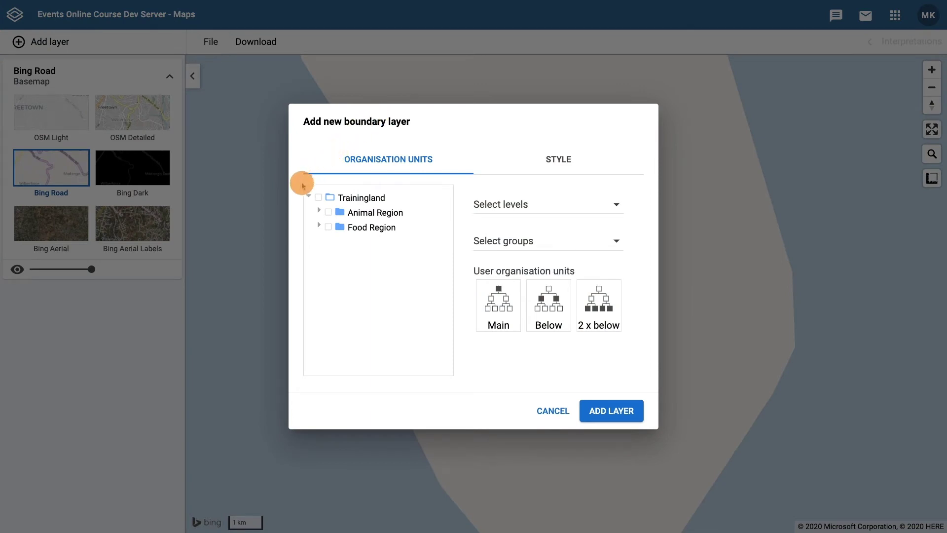
left_click(318, 198)
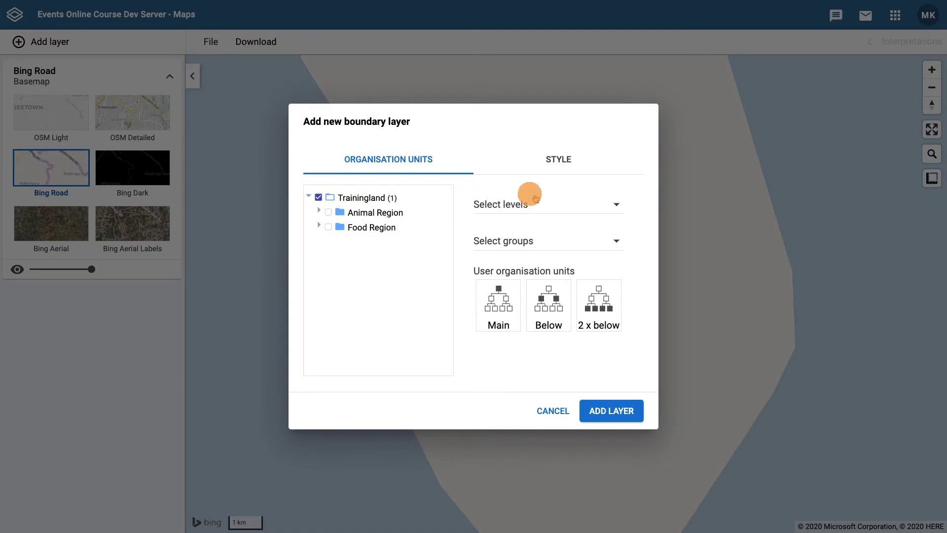
left_click(573, 204)
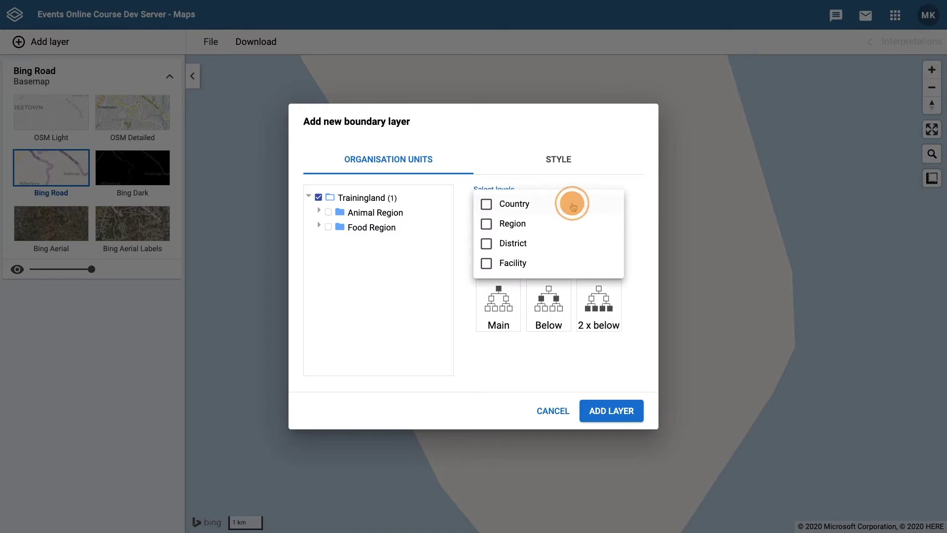
left_click(571, 244)
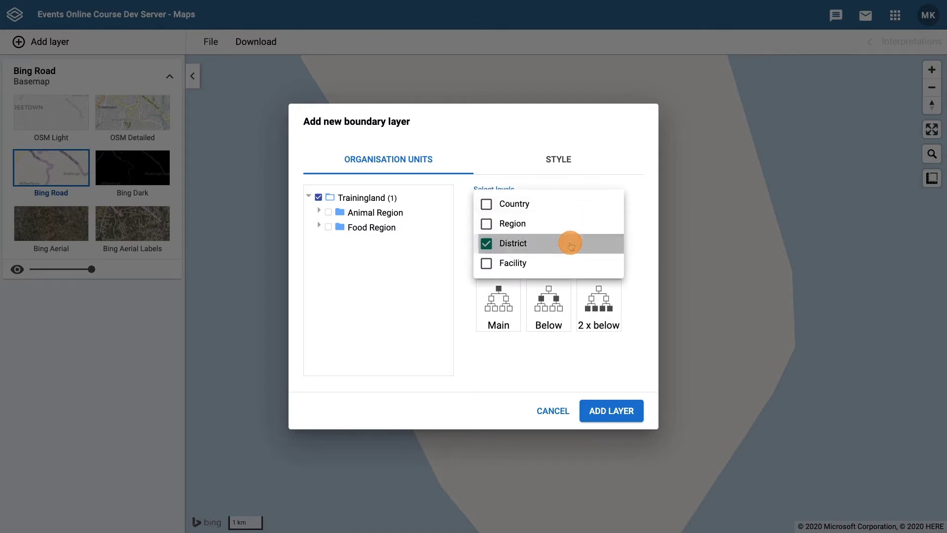
left_click(636, 242)
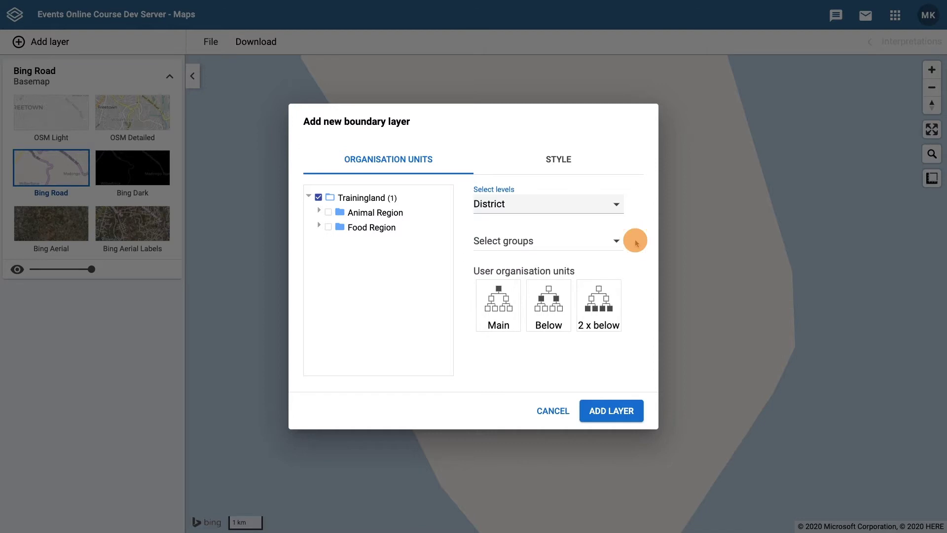
left_click(626, 408)
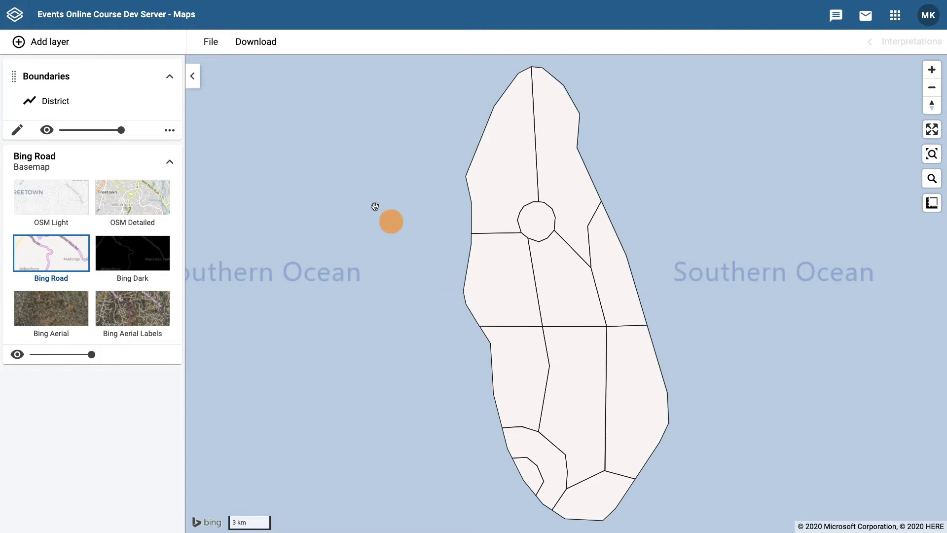
Create an Events layer using the Malaria Case Management program.
left_click(144, 40)
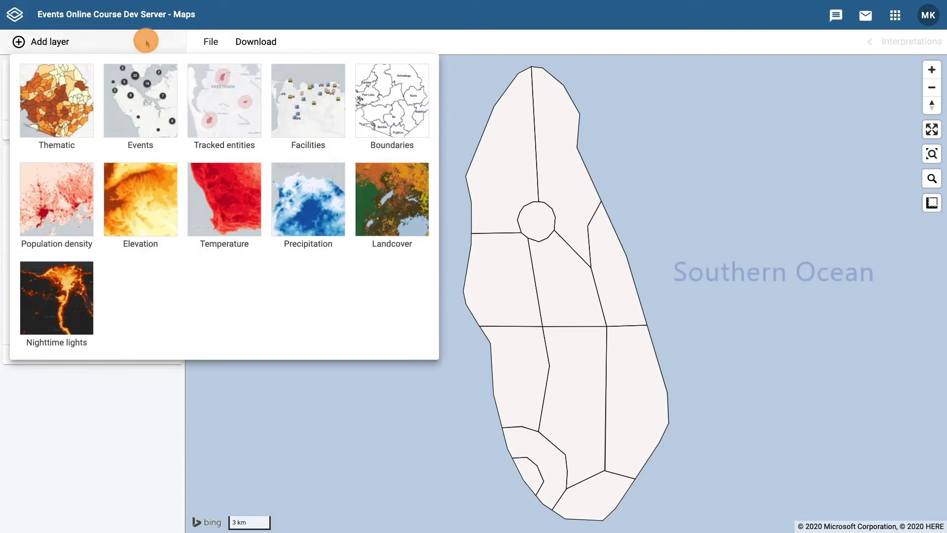
left_click(131, 124)
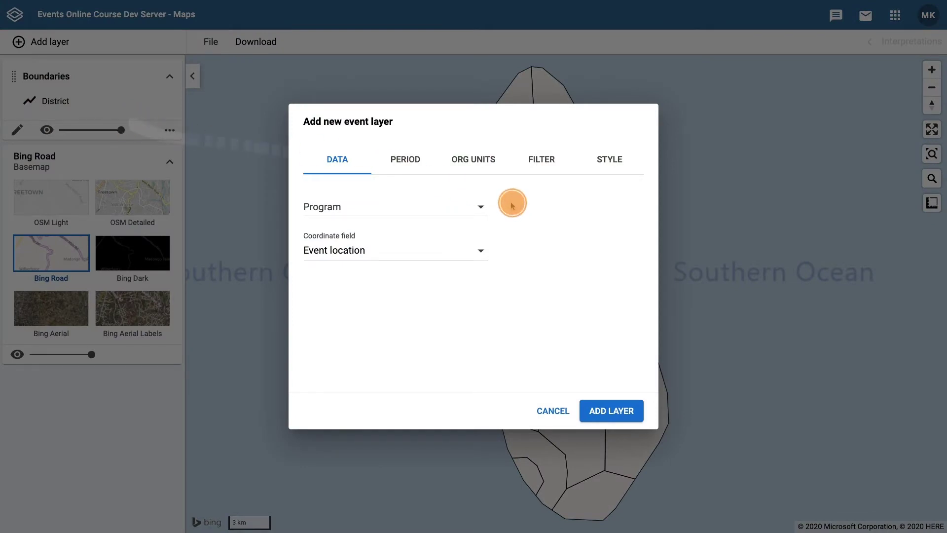
left_click(477, 206)
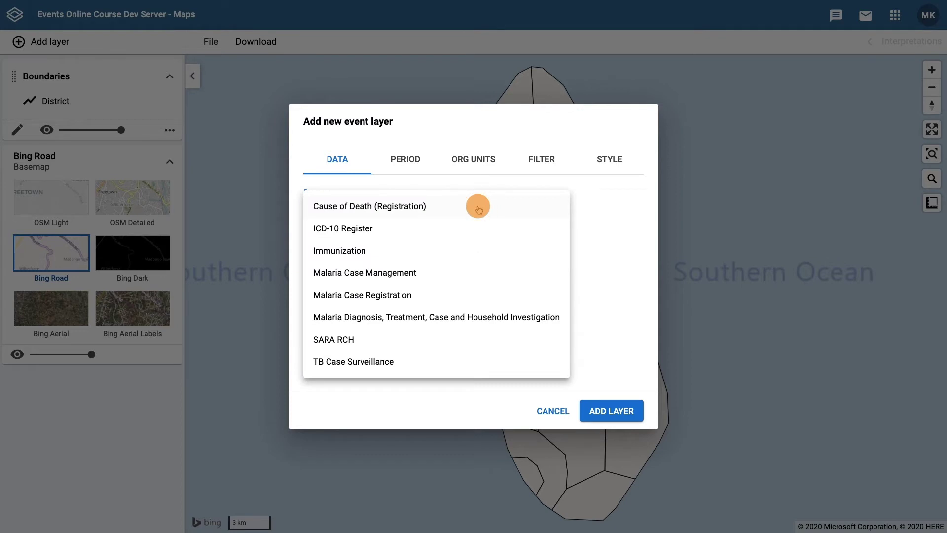
left_click(479, 273)
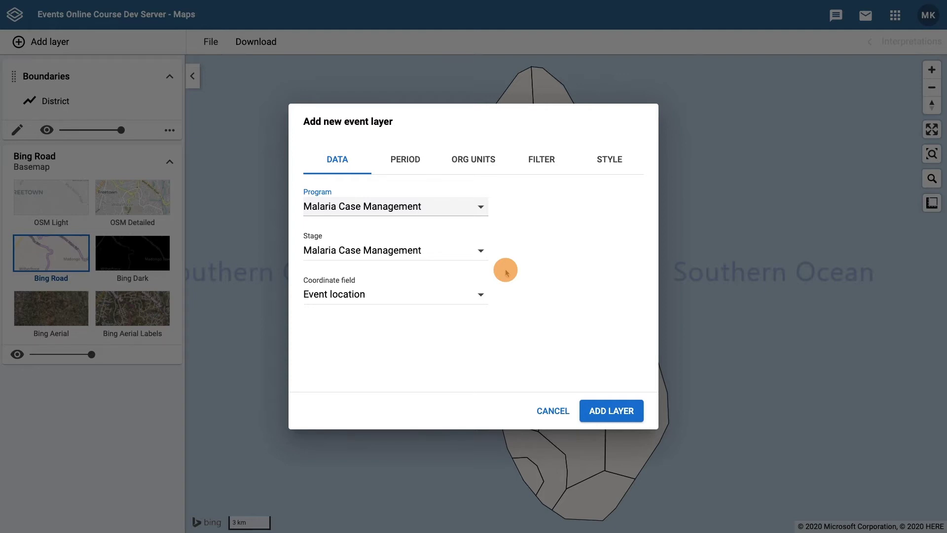
left_click(402, 160)
Set the event layer's period from 07/01/2019 to 12/31/2019.
left_click(315, 247)
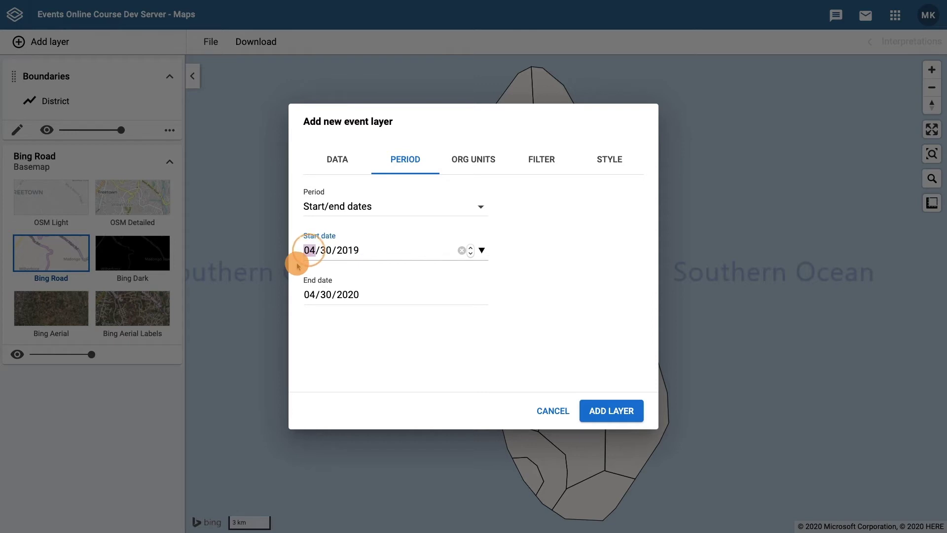
type("07/")
type("01/")
type("2019")
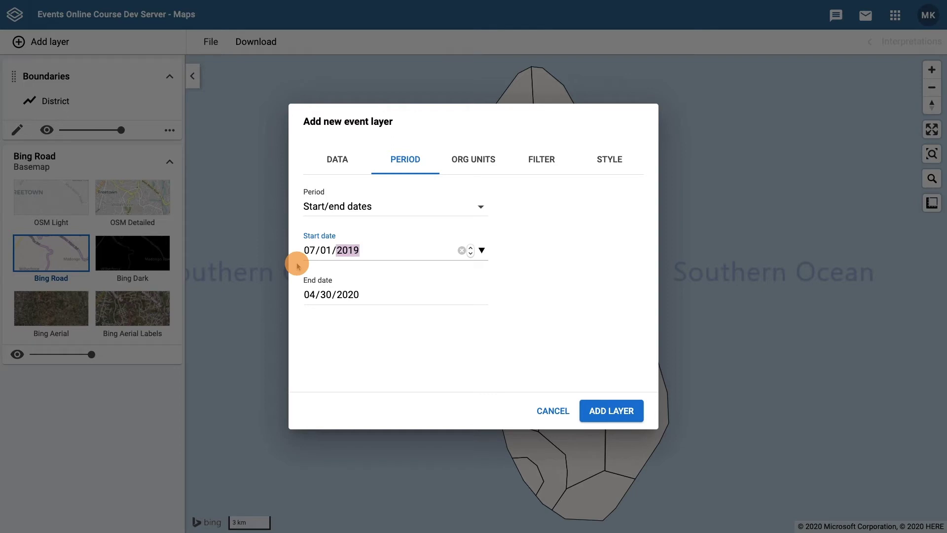
key("Tab")
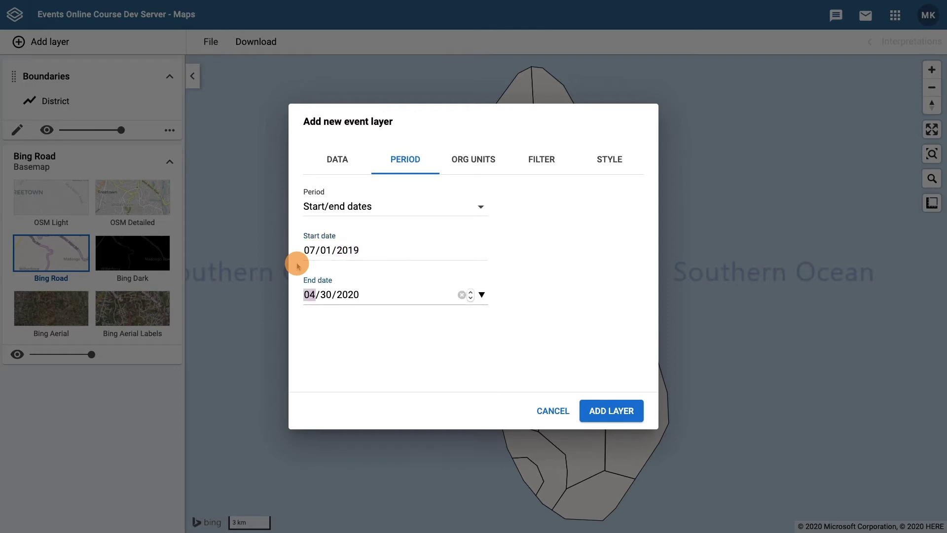
type("12/31/")
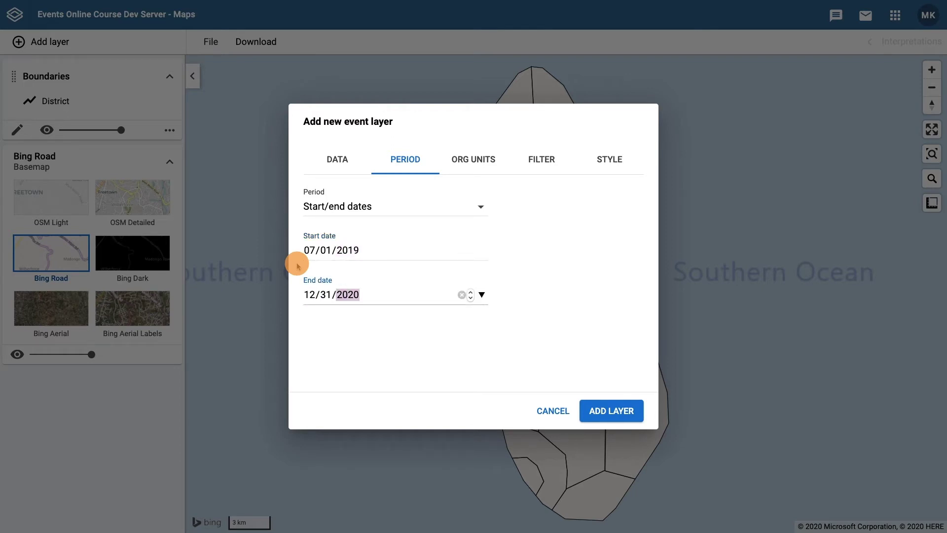
type("2019")
left_click(531, 301)
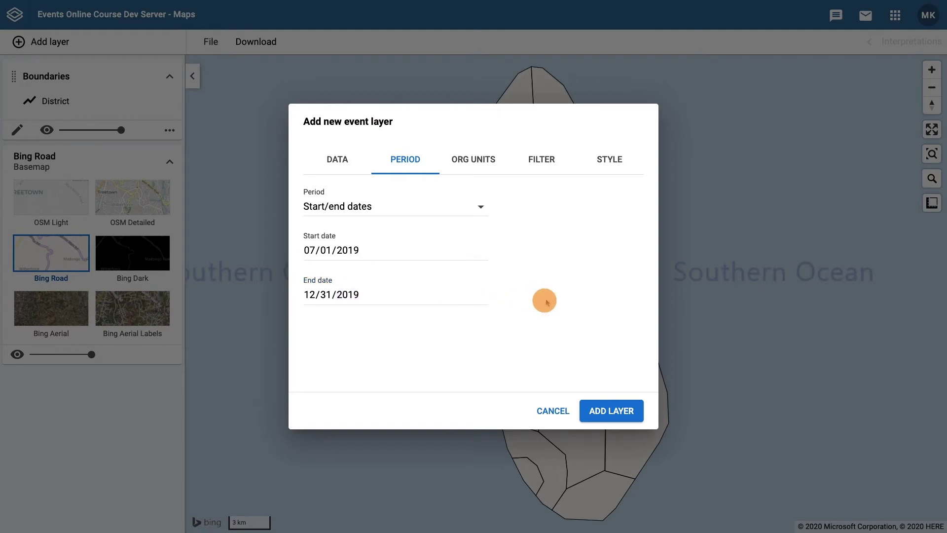
left_click(480, 159)
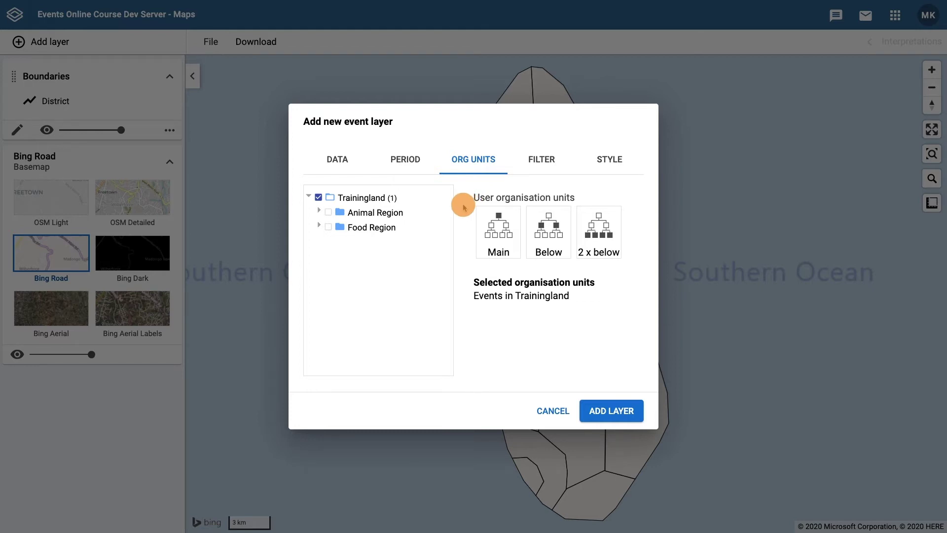
Add a filter keeping only events where Sex is Female.
left_click(542, 161)
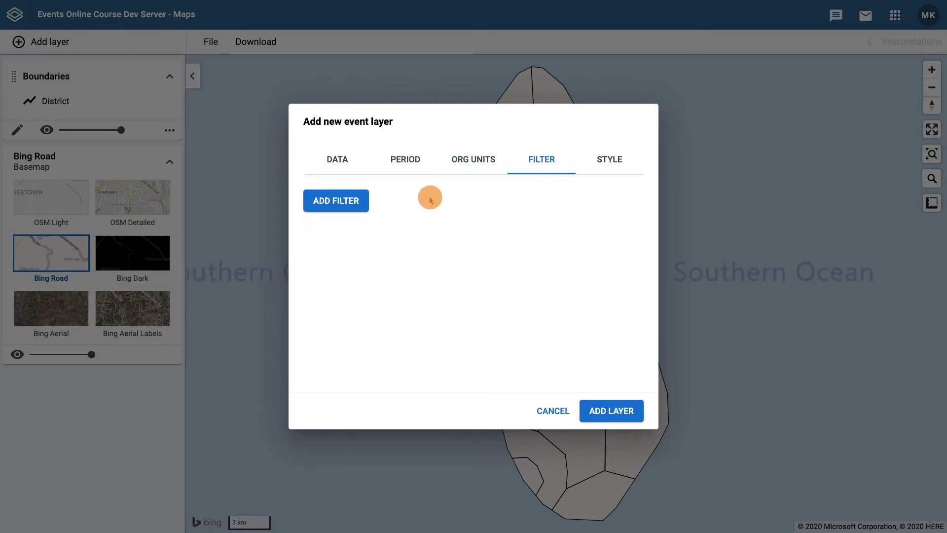
left_click(359, 205)
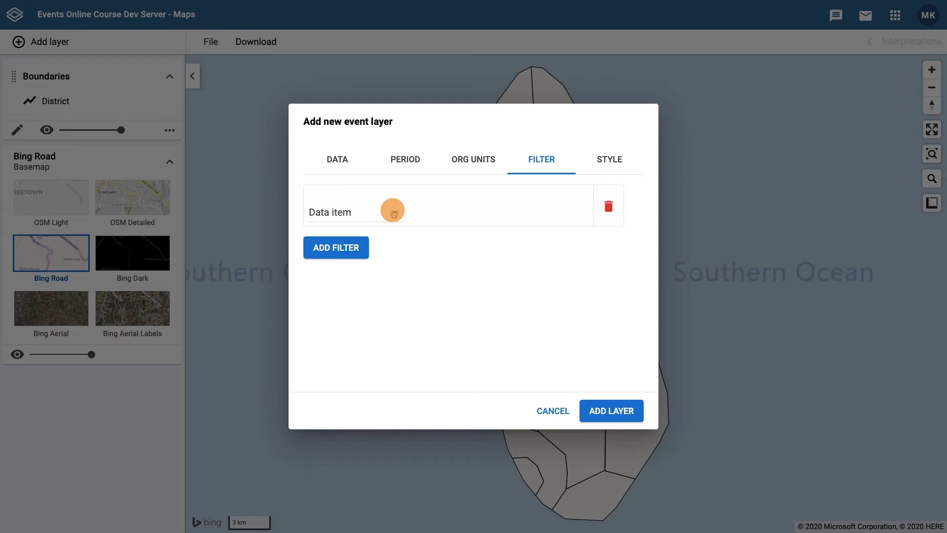
left_click(393, 212)
scroll(393, 212, "down", 3)
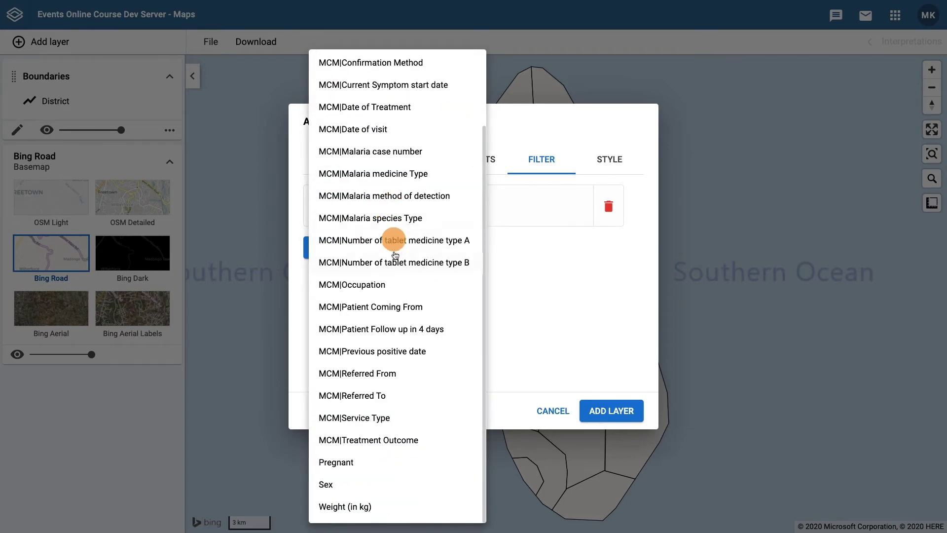
left_click(394, 483)
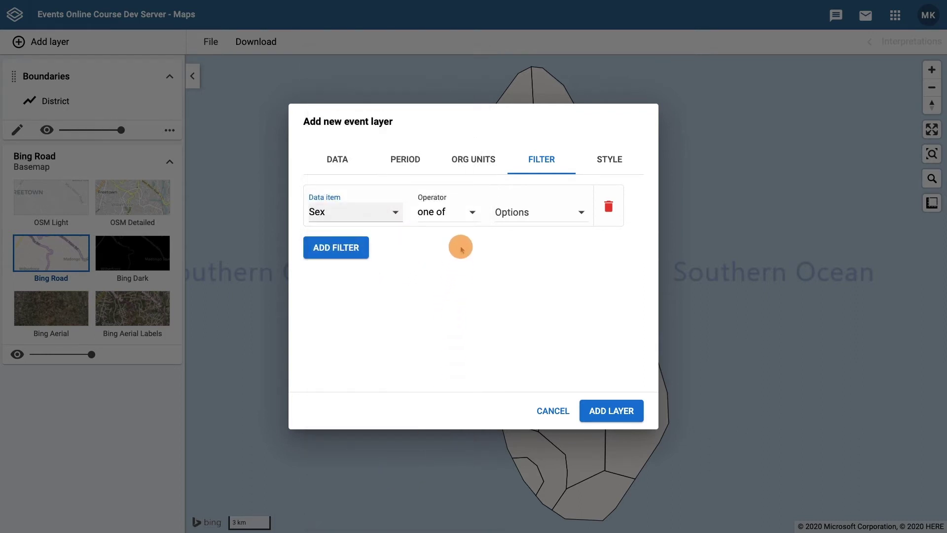
left_click(533, 212)
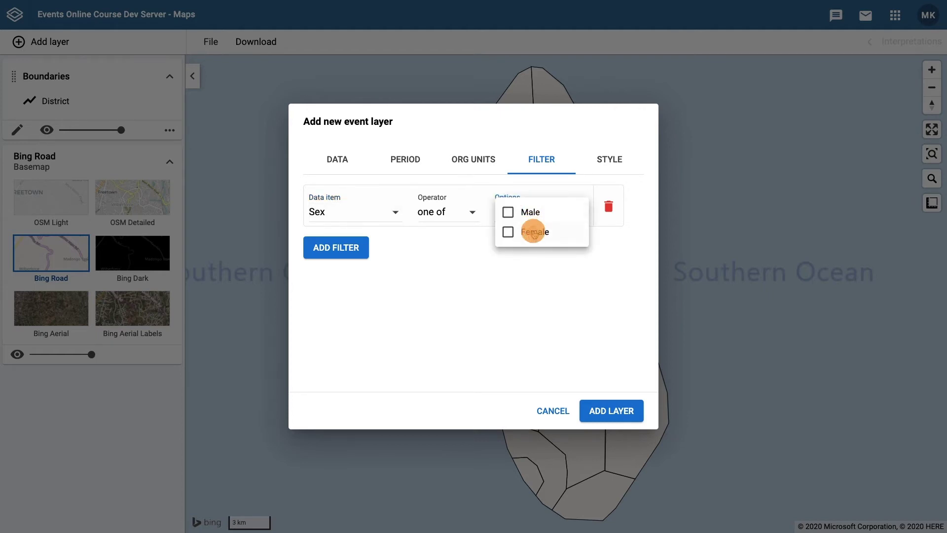
left_click(534, 233)
left_click(534, 267)
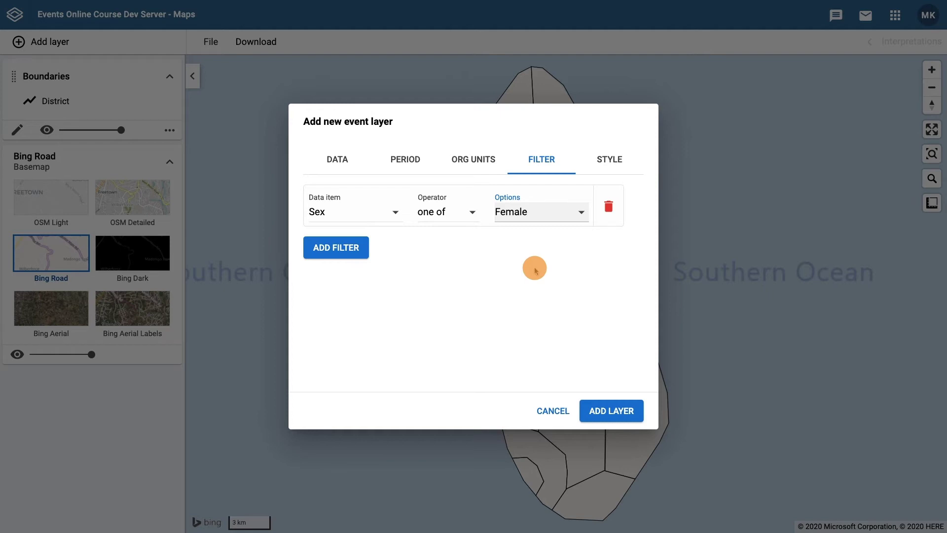
left_click(536, 270)
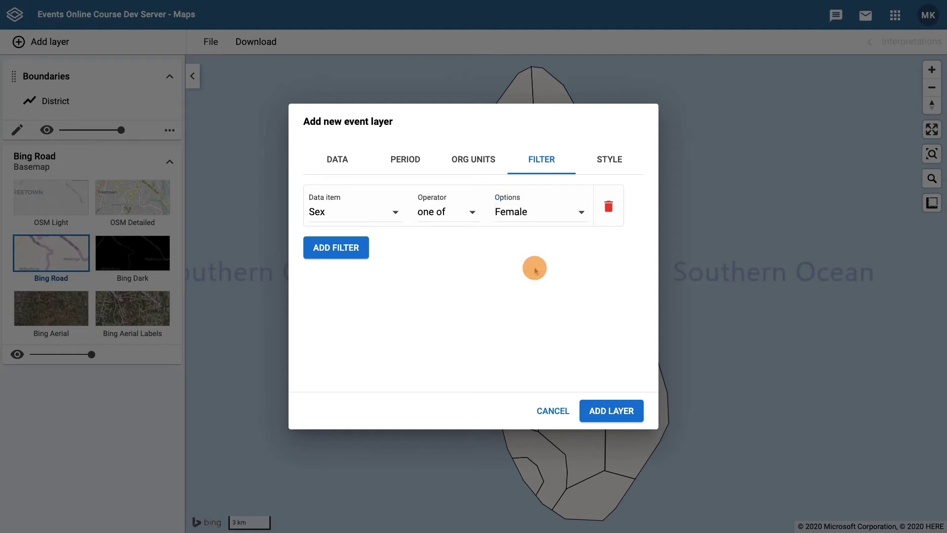
Add a second filter for MCM|Malaria species Type Pf and add the layer to the map.
left_click(357, 252)
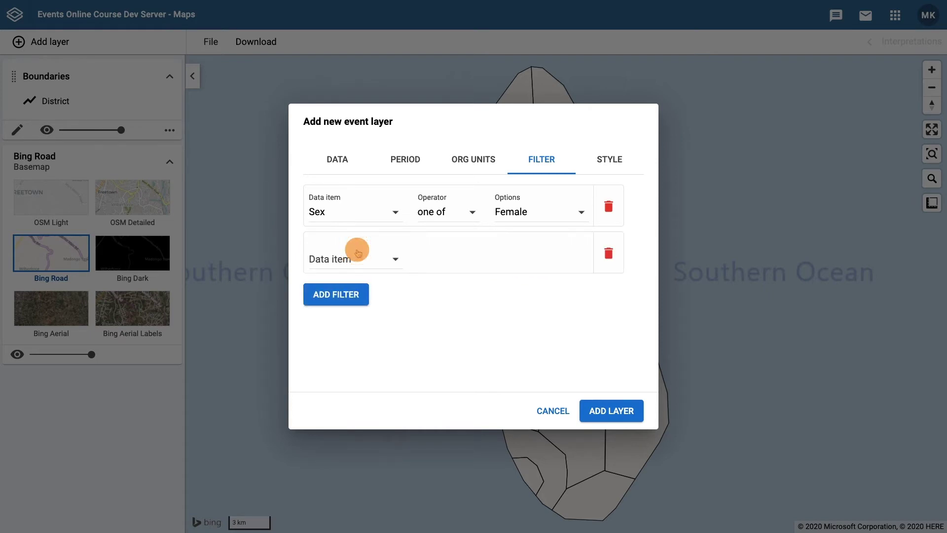
left_click(384, 261)
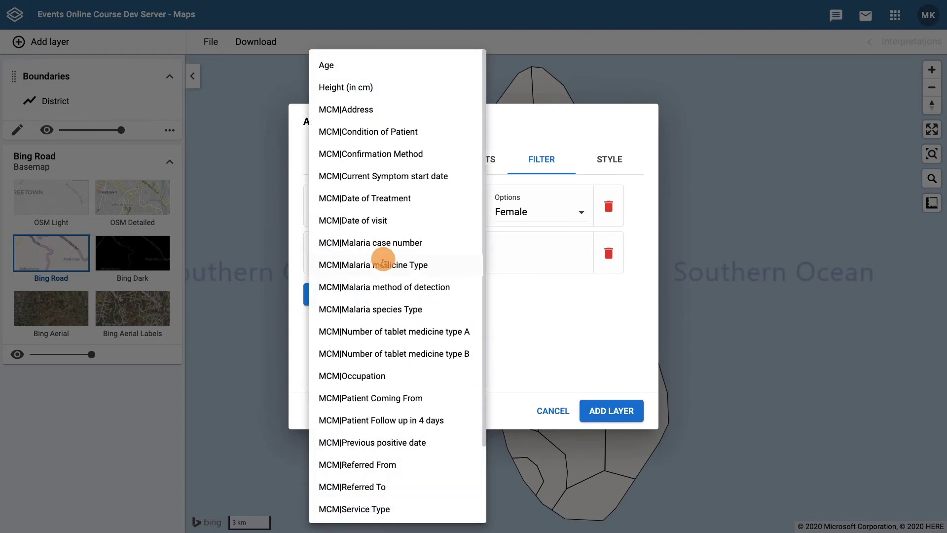
left_click(386, 311)
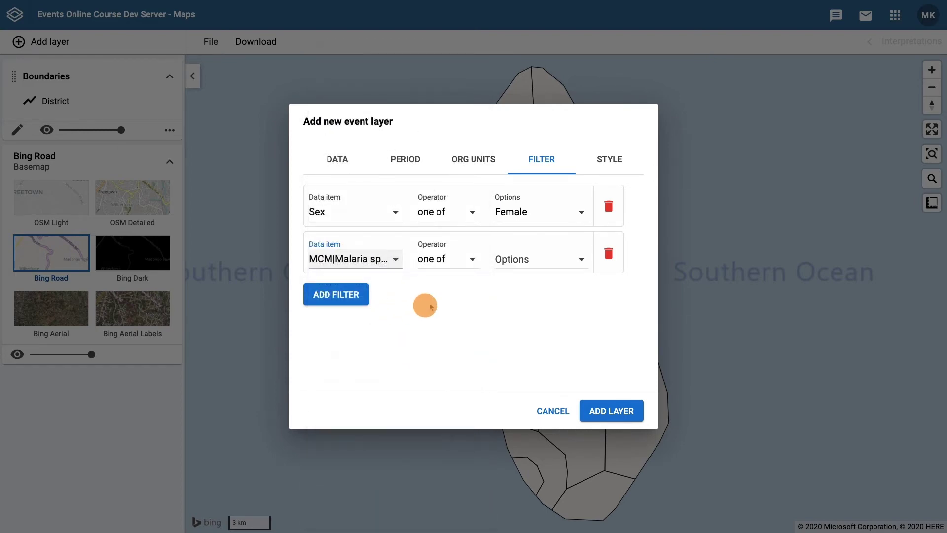
left_click(571, 263)
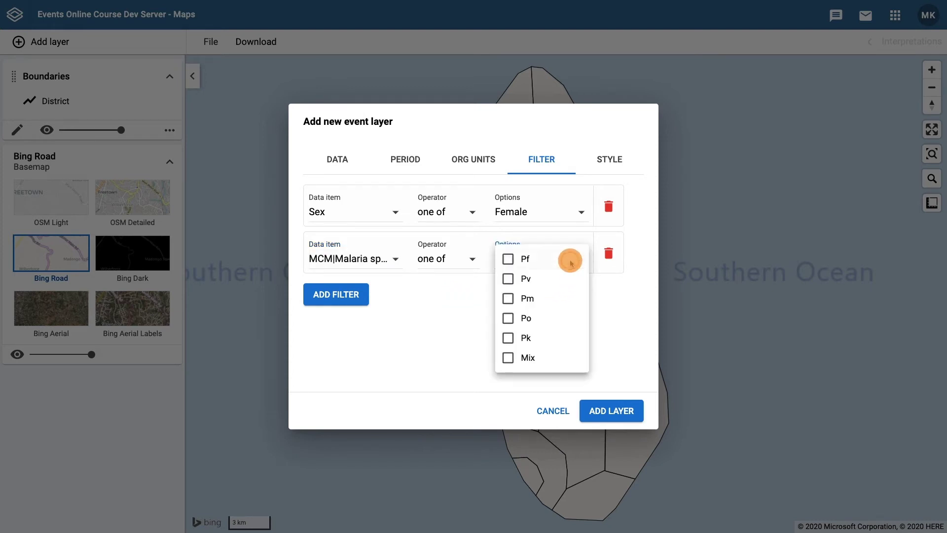
left_click(523, 262)
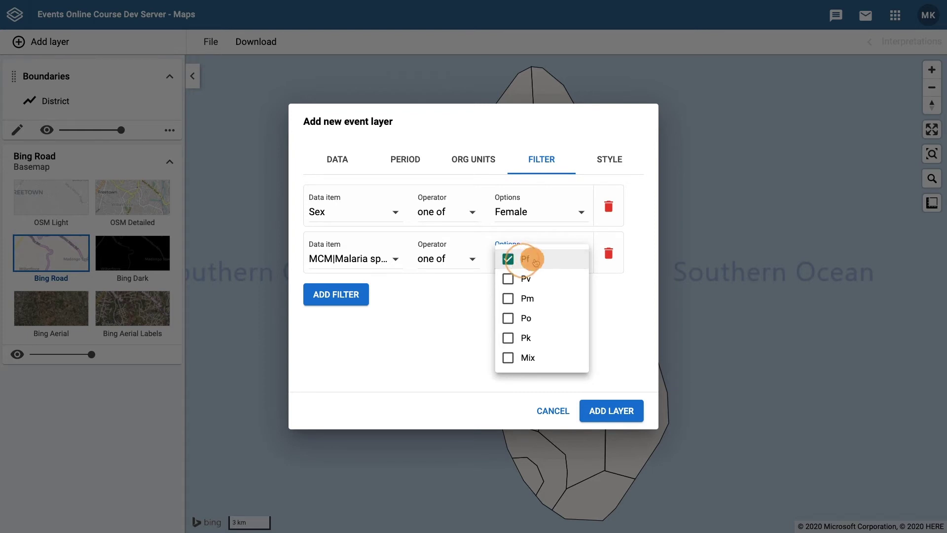
left_click(601, 284)
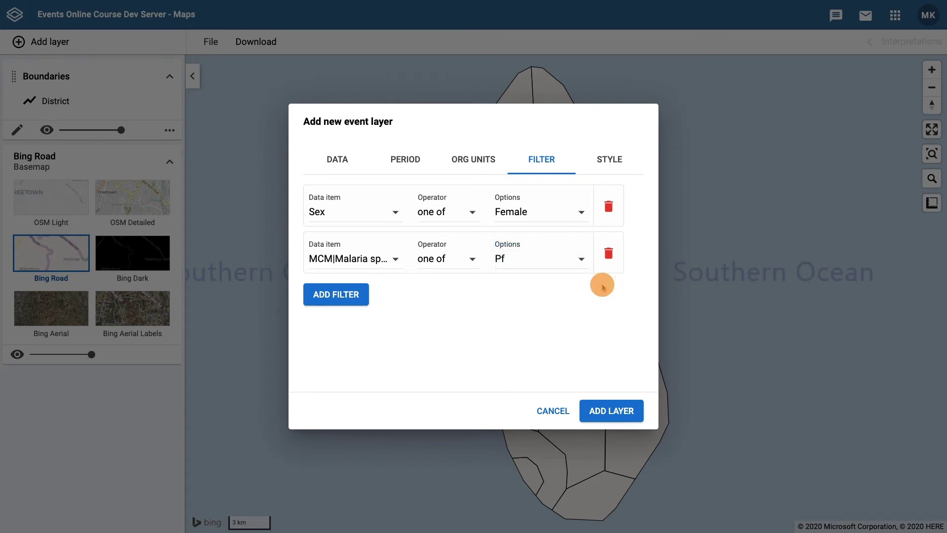
left_click(614, 409)
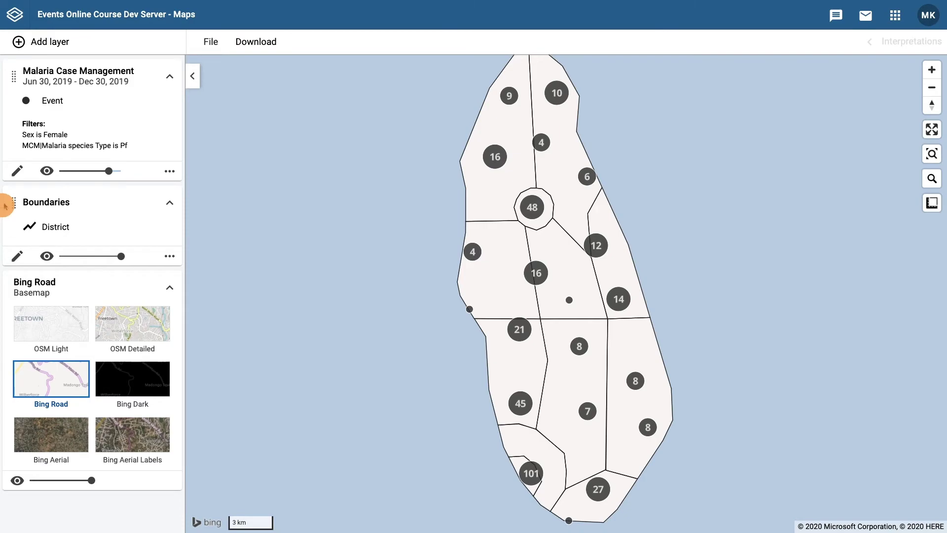
Reopen the Malaria Case Management event layer's edit dialog.
left_click(16, 171)
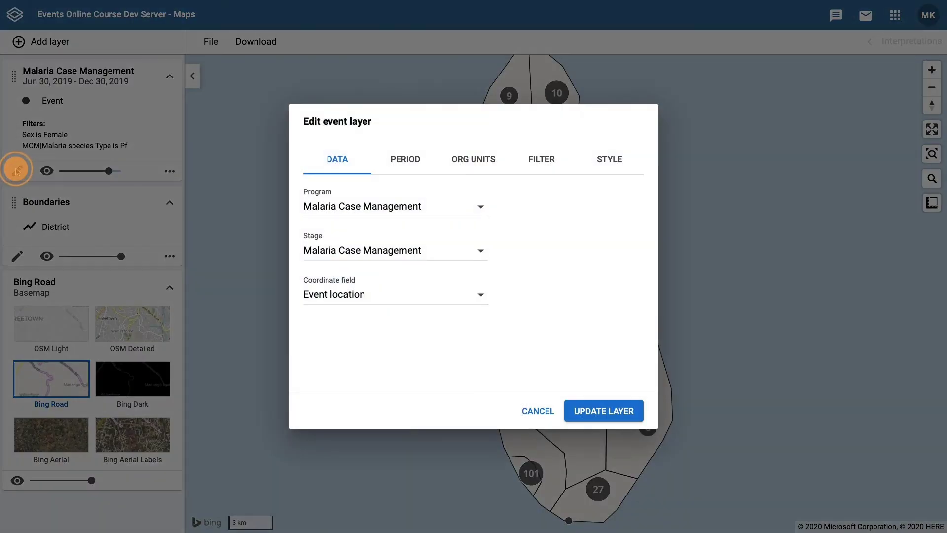
Style the events by the MCM|Confirmation Method data element.
left_click(609, 164)
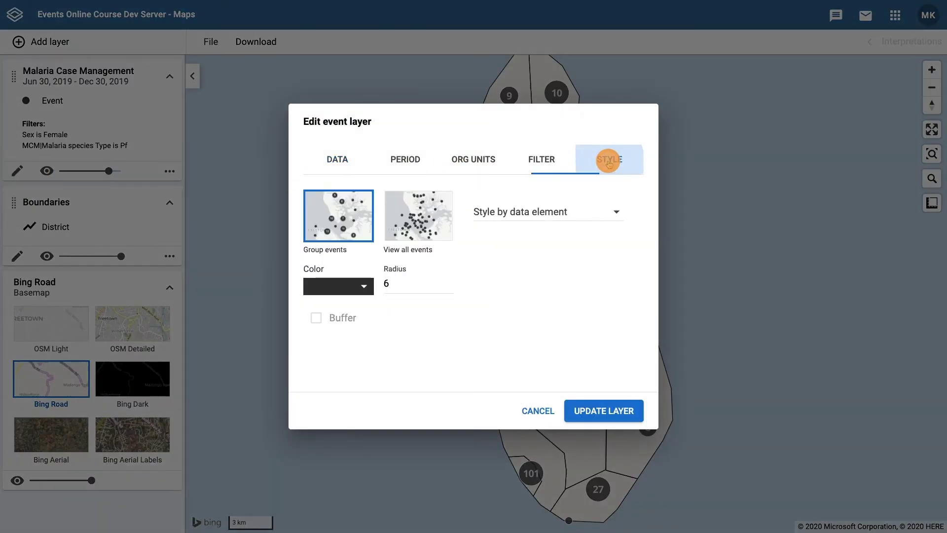
left_click(611, 214)
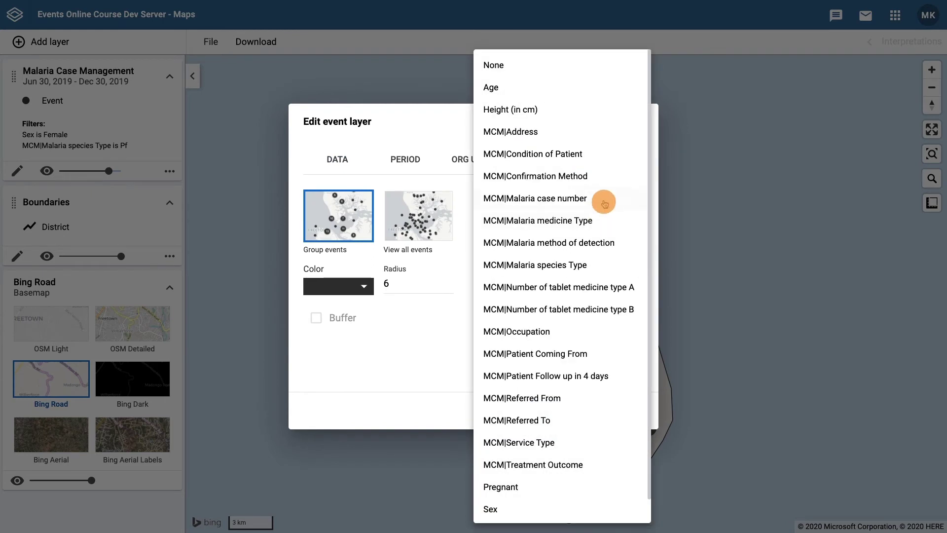
left_click(603, 179)
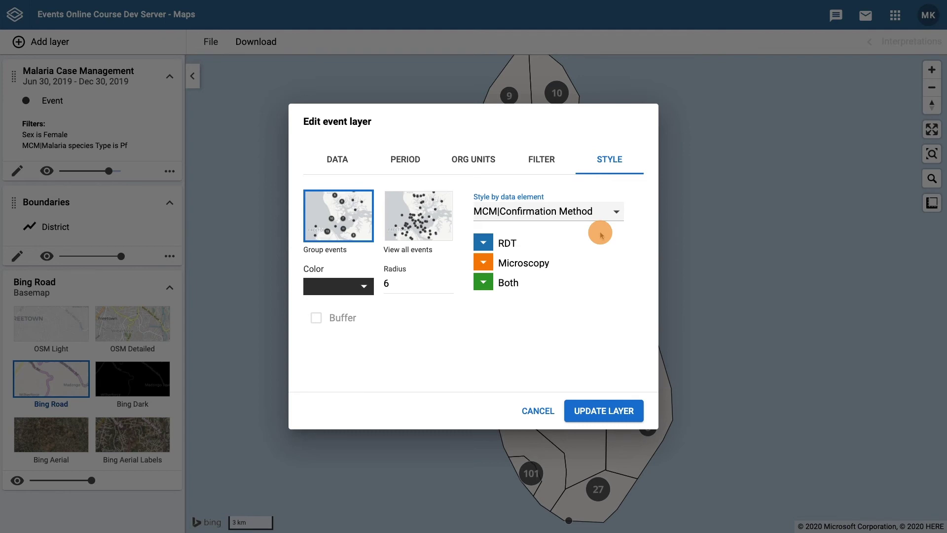
Colour RDT purple, Microscopy blue and Both bright red, then update the layer.
left_click(484, 243)
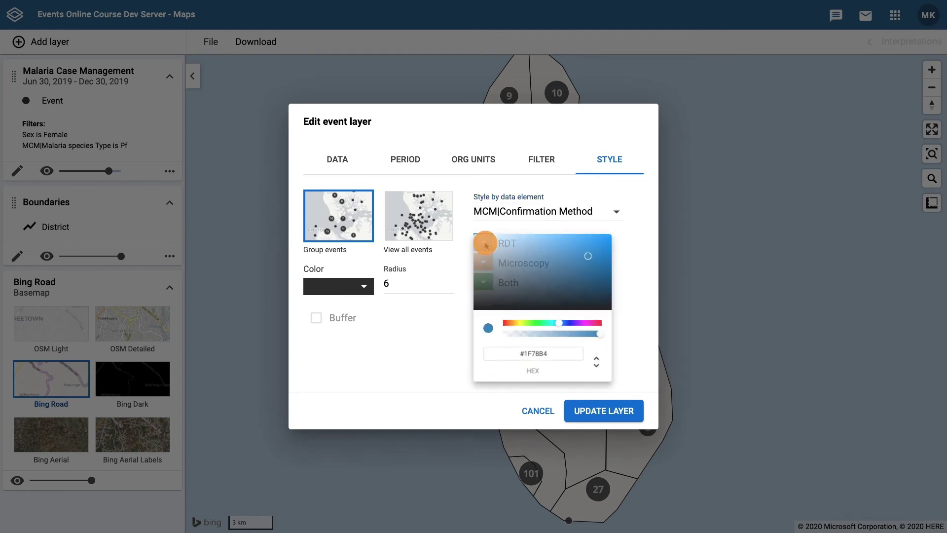
left_click(577, 322)
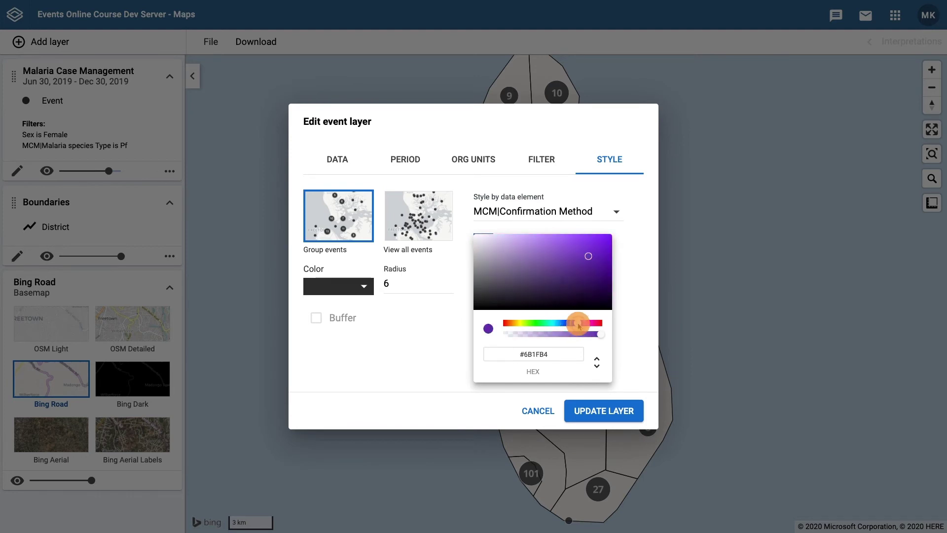
left_click(630, 336)
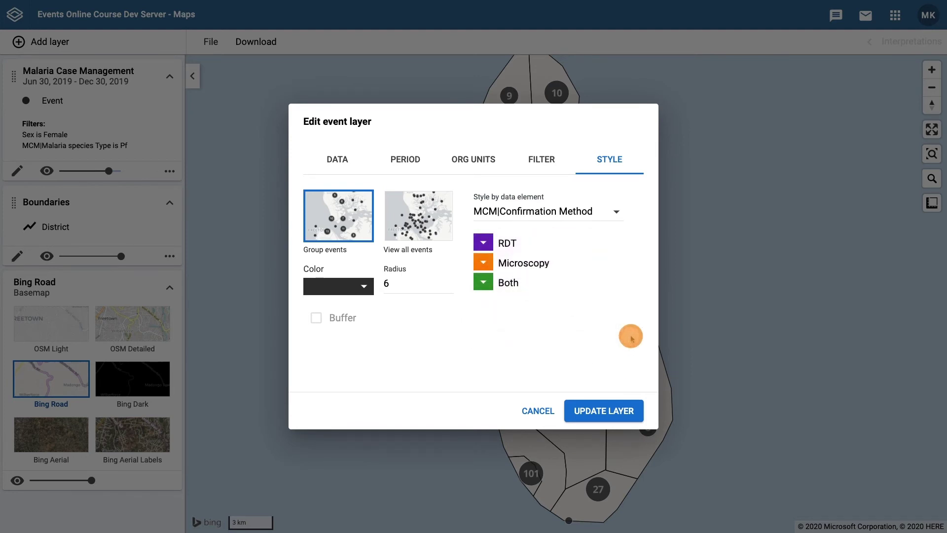
left_click(487, 265)
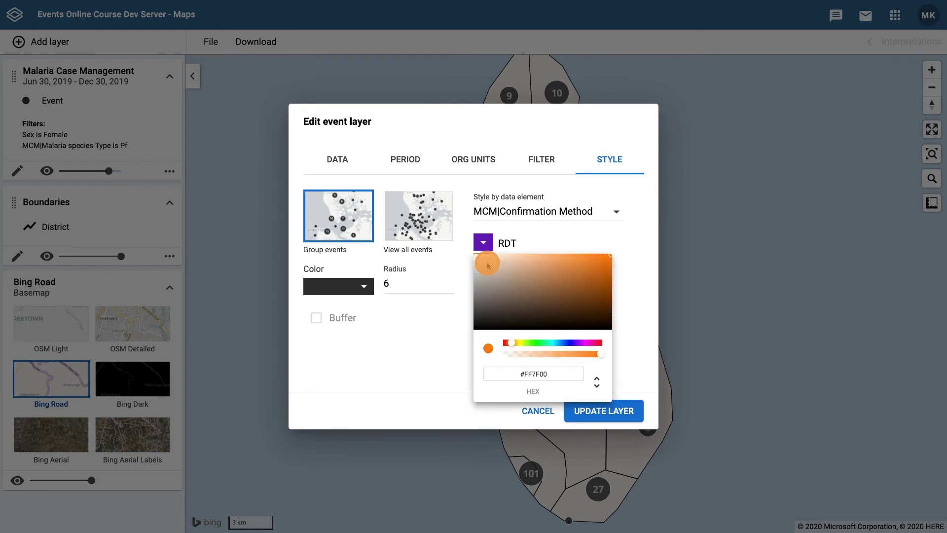
left_click(563, 343)
left_click(587, 273)
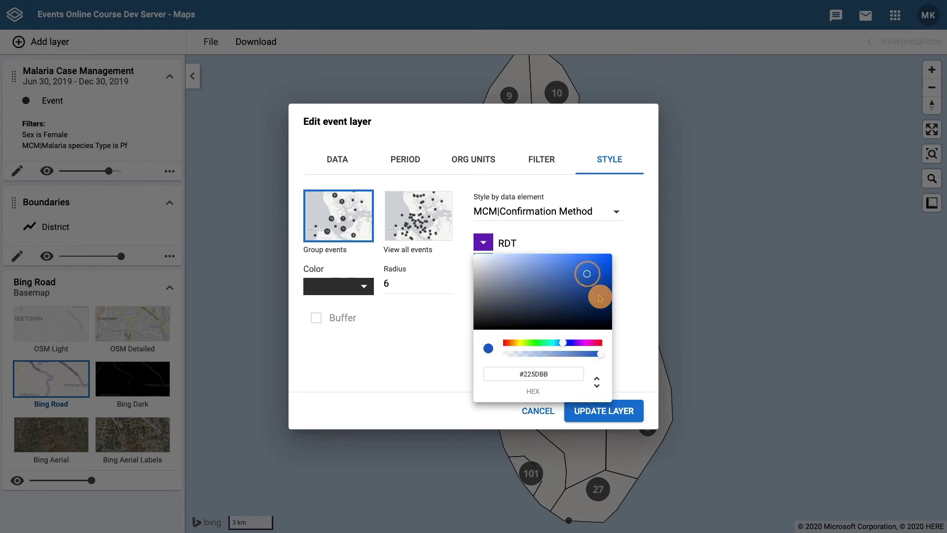
left_click(631, 295)
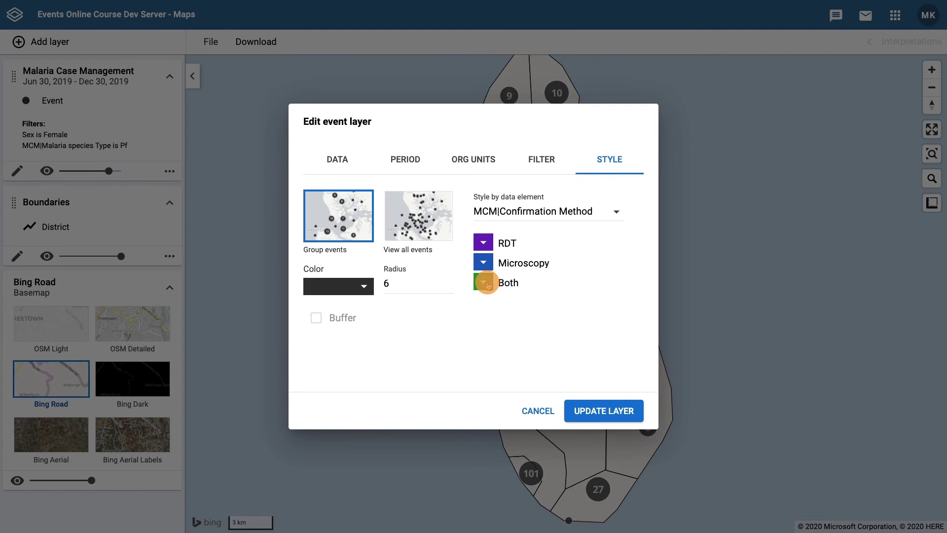
left_click(484, 282)
left_click(600, 363)
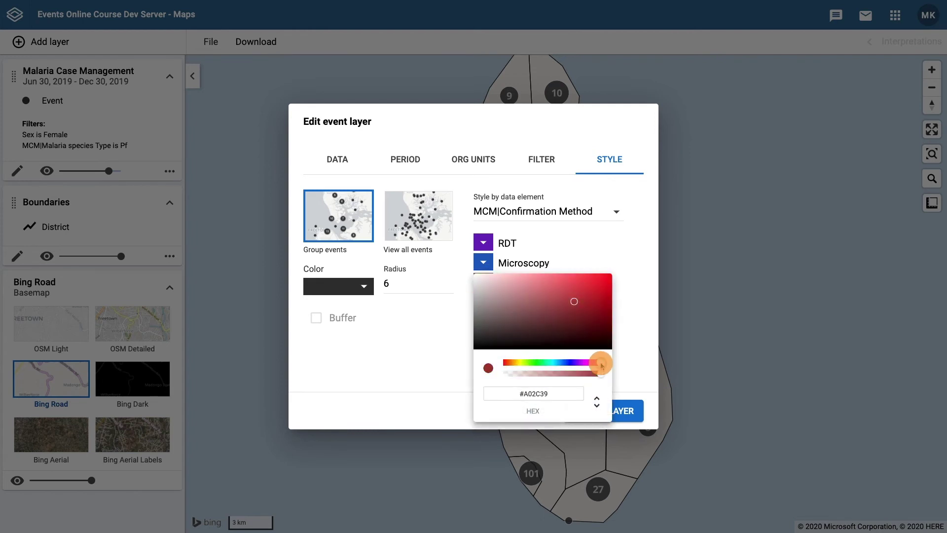
left_click(598, 289)
left_click(631, 280)
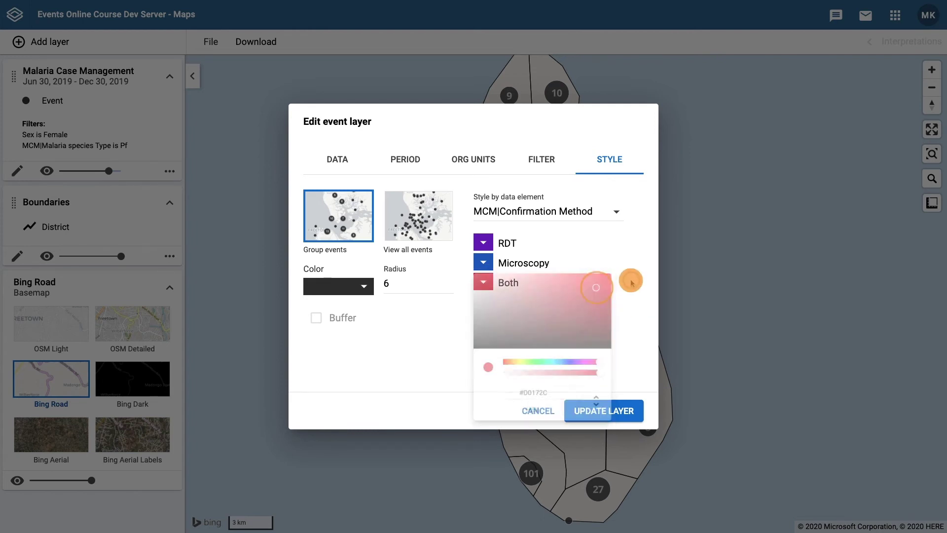
left_click(626, 416)
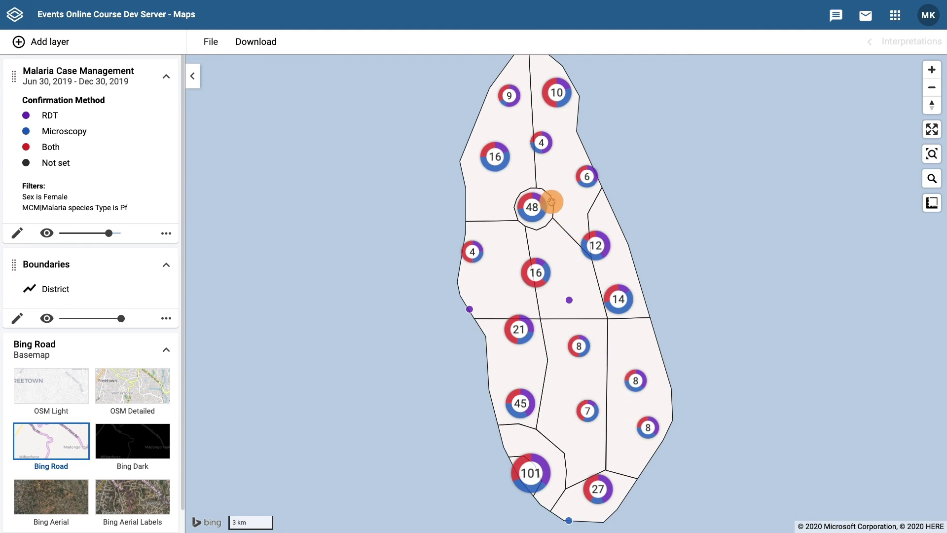
Zoom and pan into the small central district to see its individual coloured events.
scroll(551, 202, "up", 2)
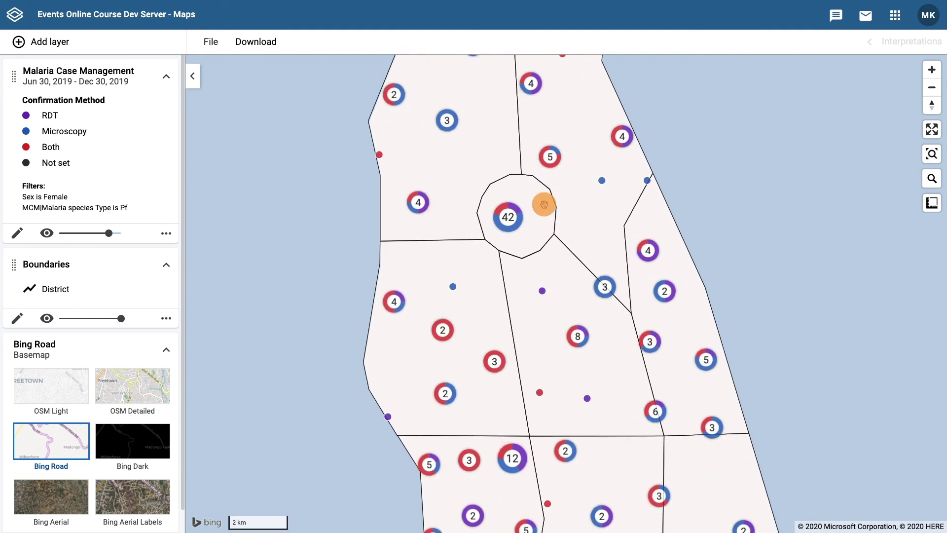
scroll(544, 205, "up", 2)
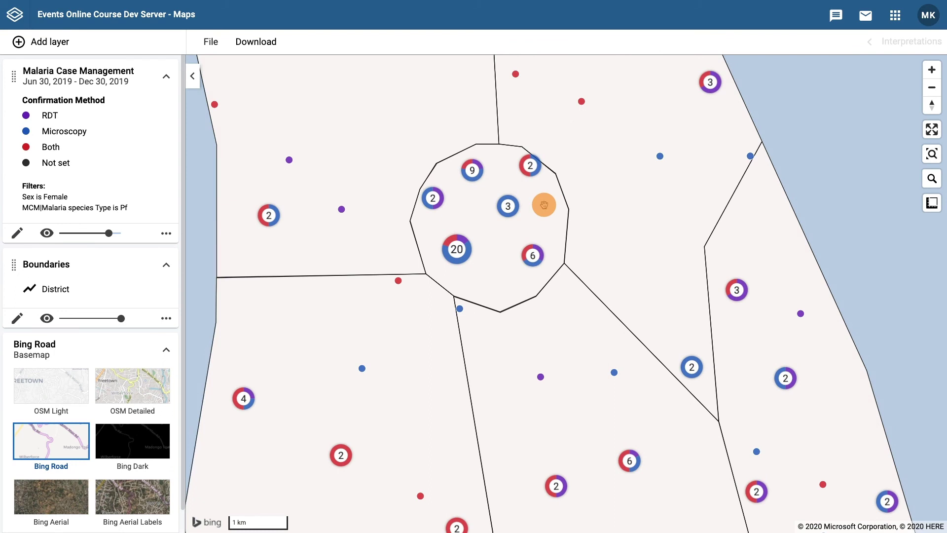
scroll(544, 205, "up", 2)
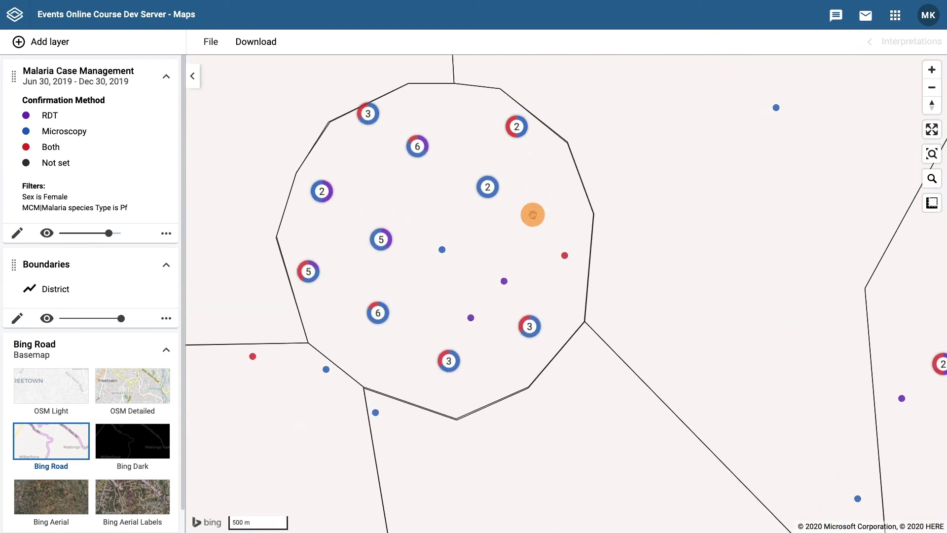
double_click(533, 215)
left_click_drag(502, 222, 679, 236)
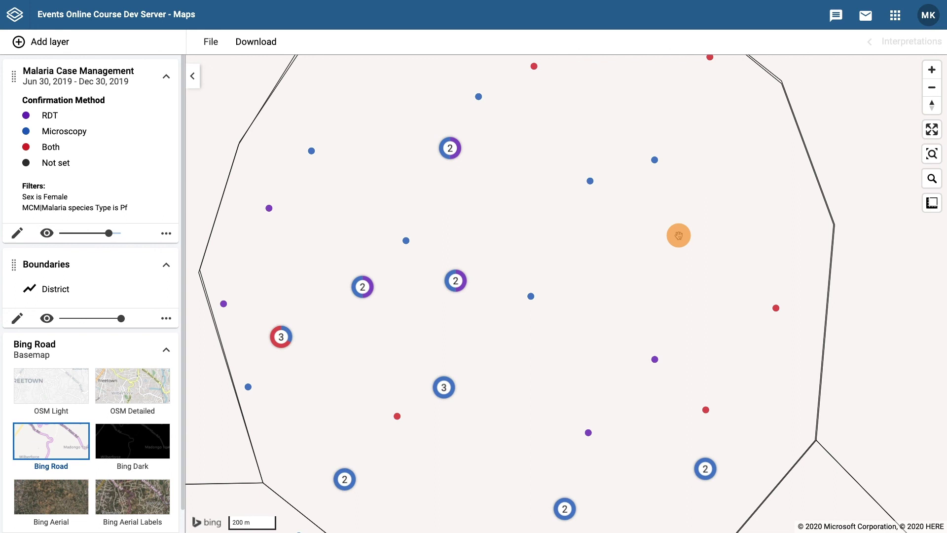
Save the map as 'MCK_MCM_Female malaria cases with PF species_Trainingland_July-Dec 2019'.
left_click(214, 49)
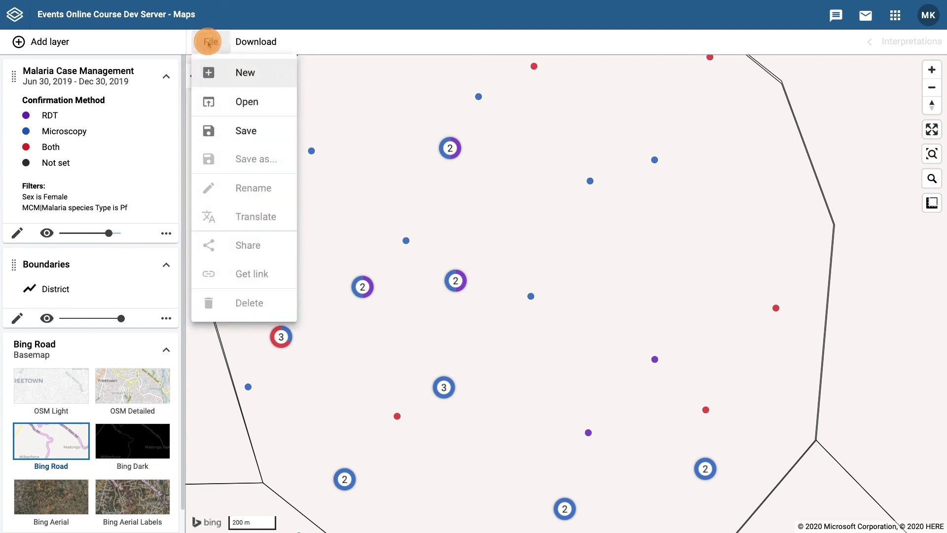
left_click(224, 138)
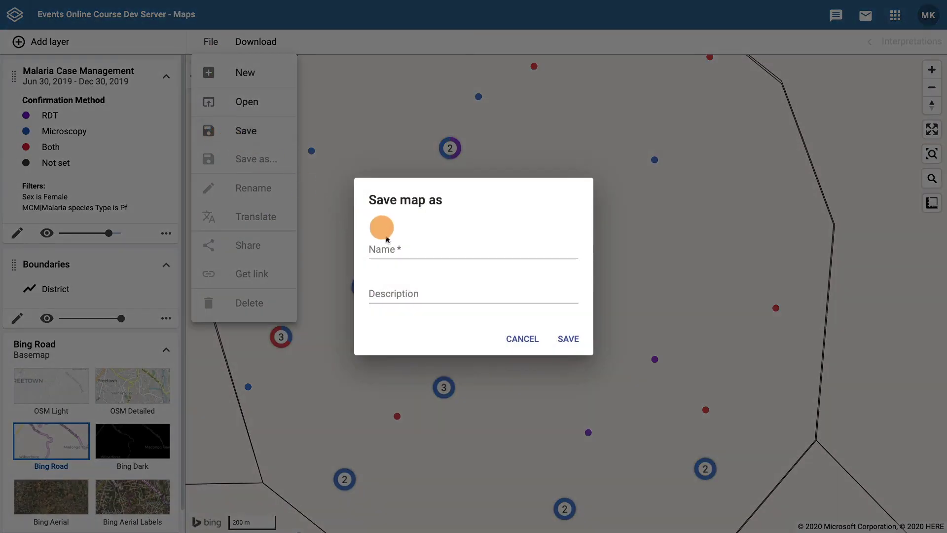
left_click(399, 248)
type("MCK_")
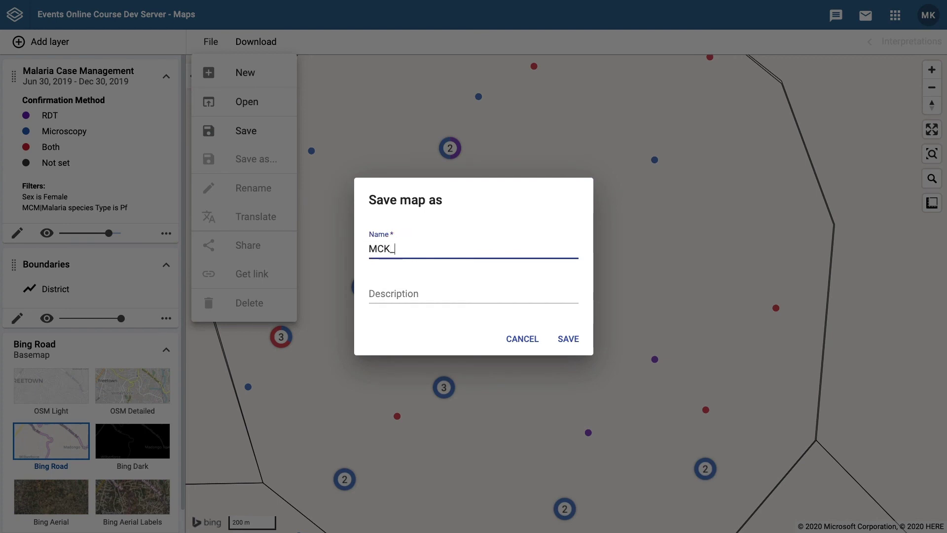
type("MCM_Female malaria cas")
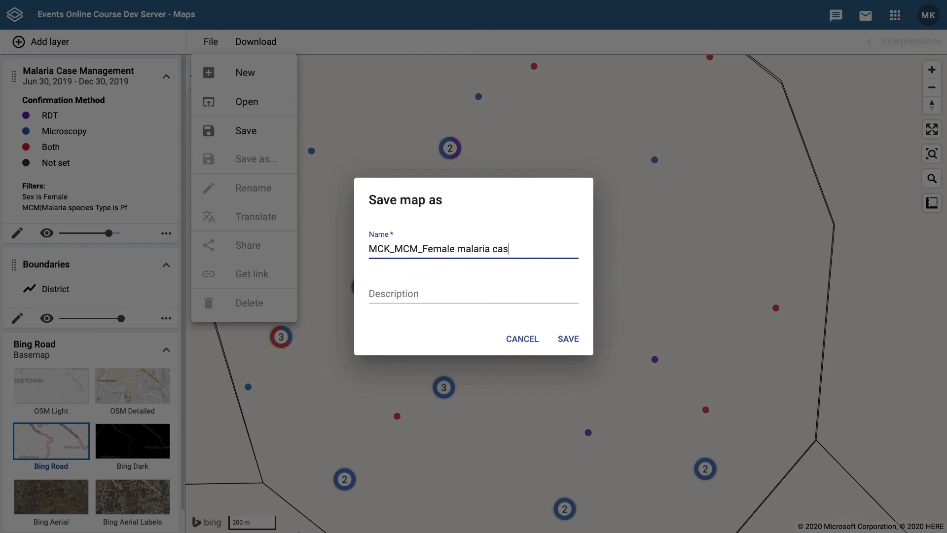
type("es with PF species_Traininglan")
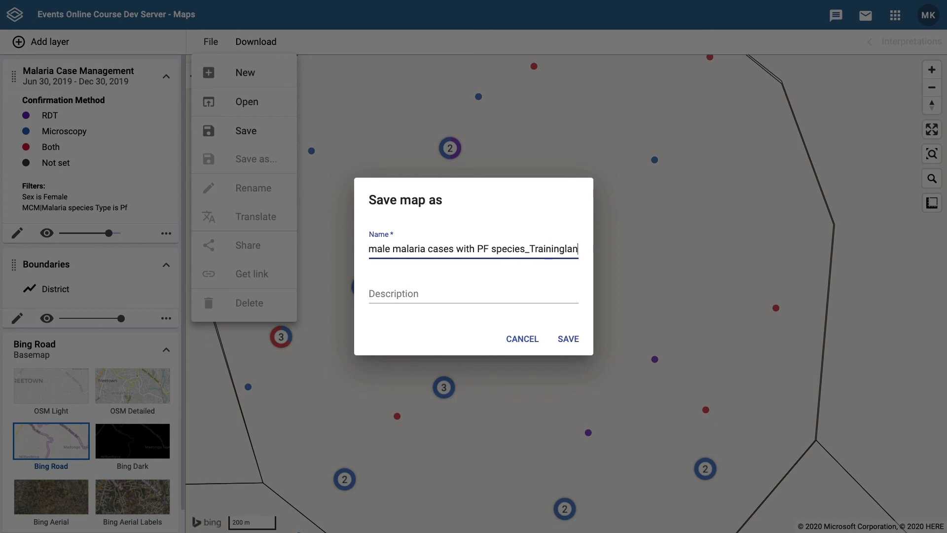
type("d_July-Dec 2019")
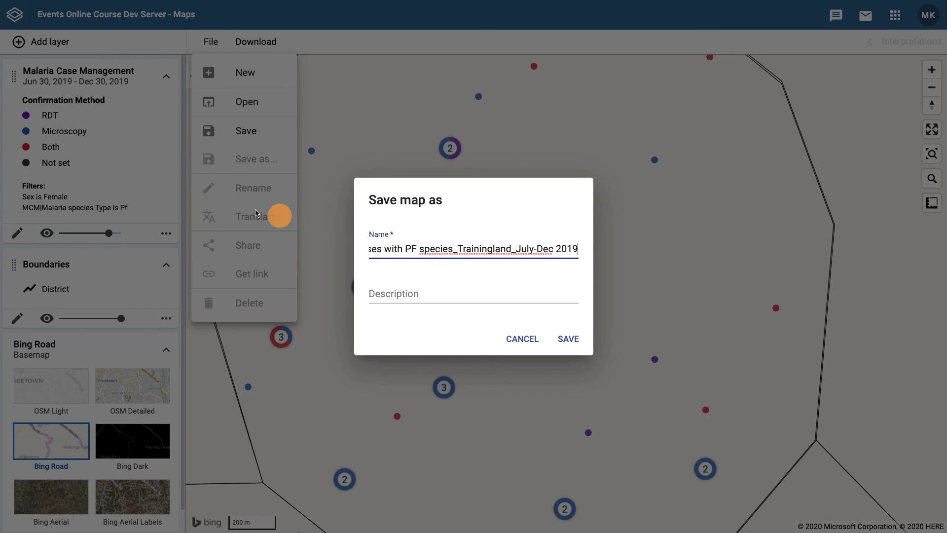
left_click(571, 339)
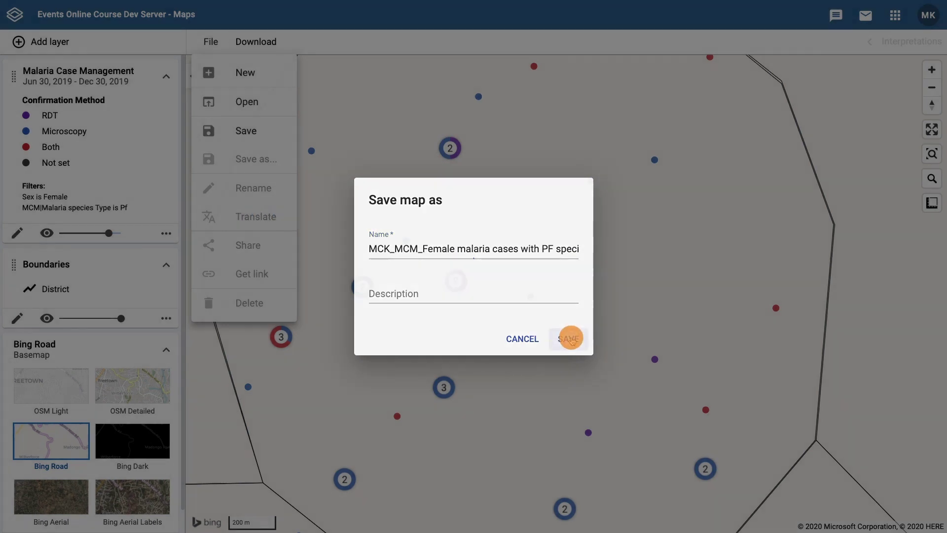